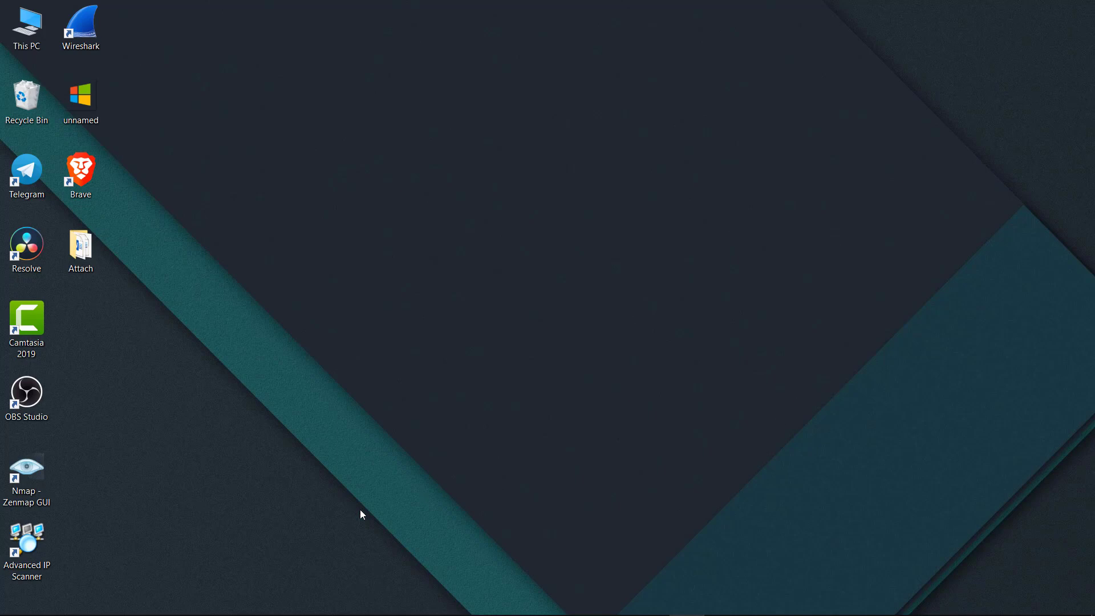
Step: Find Wireshark on the computer and launch it as administrator
{"action": "key", "text": "super"}
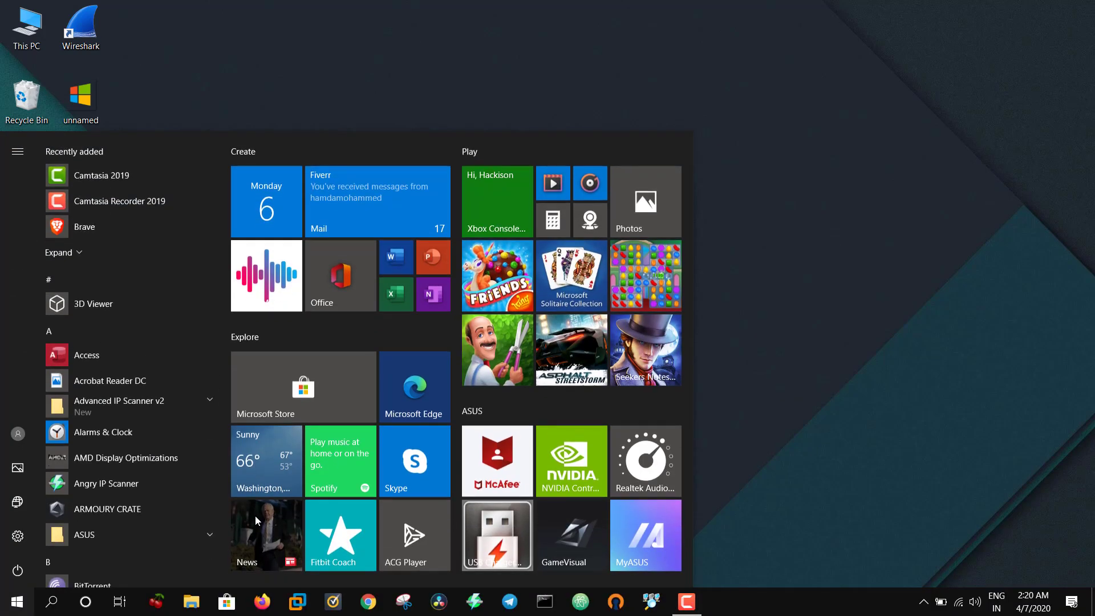
{"action": "type", "text": "wire"}
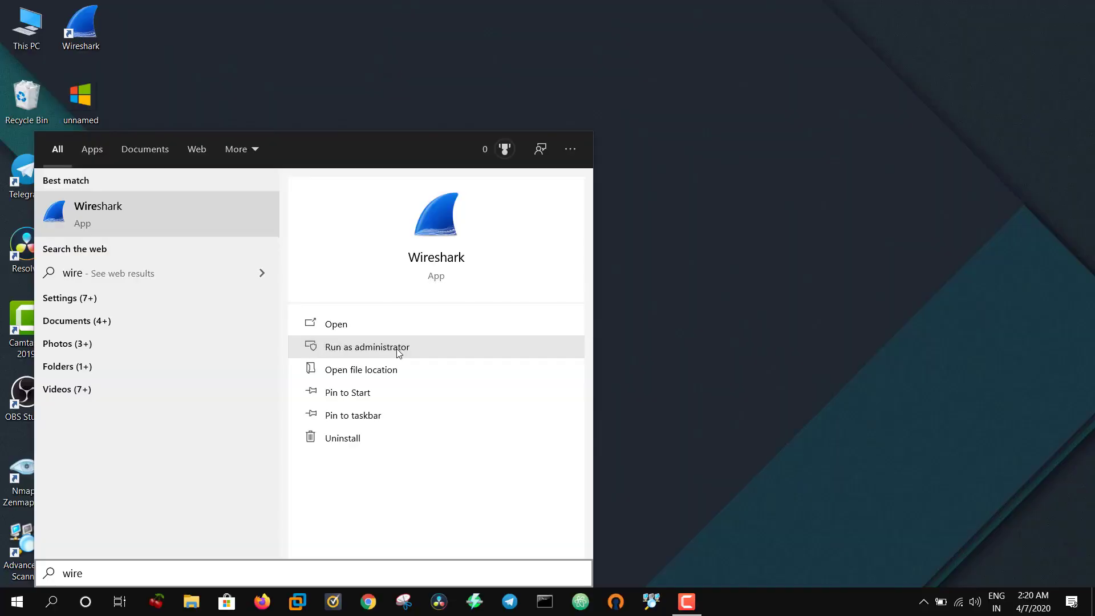
{"action": "left_click", "coordinate": [399, 348]}
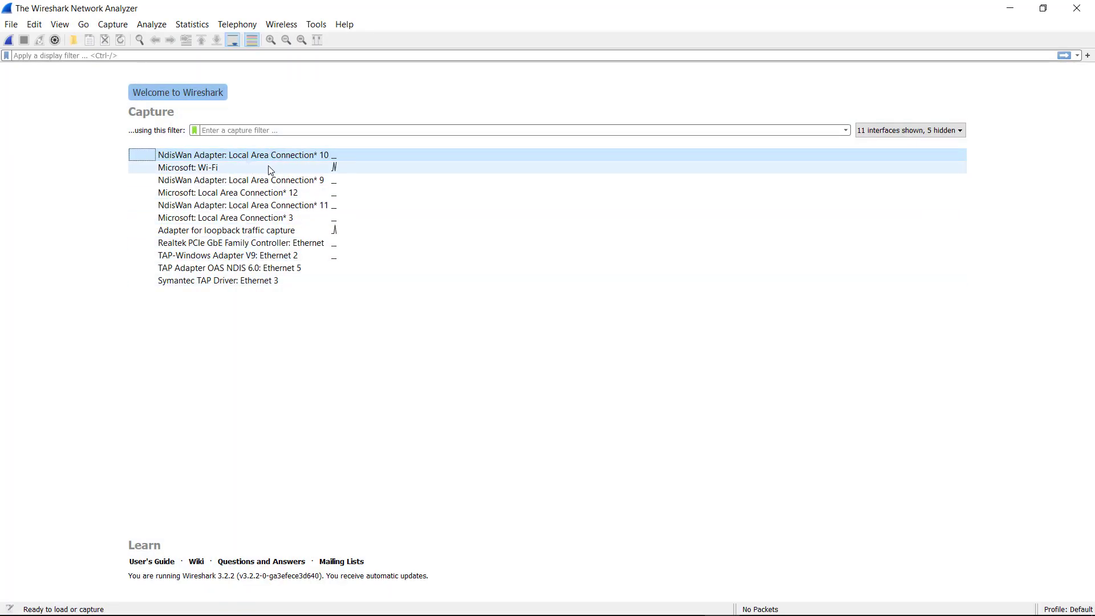
{"action": "mouse_move", "coordinate": [268, 171]}
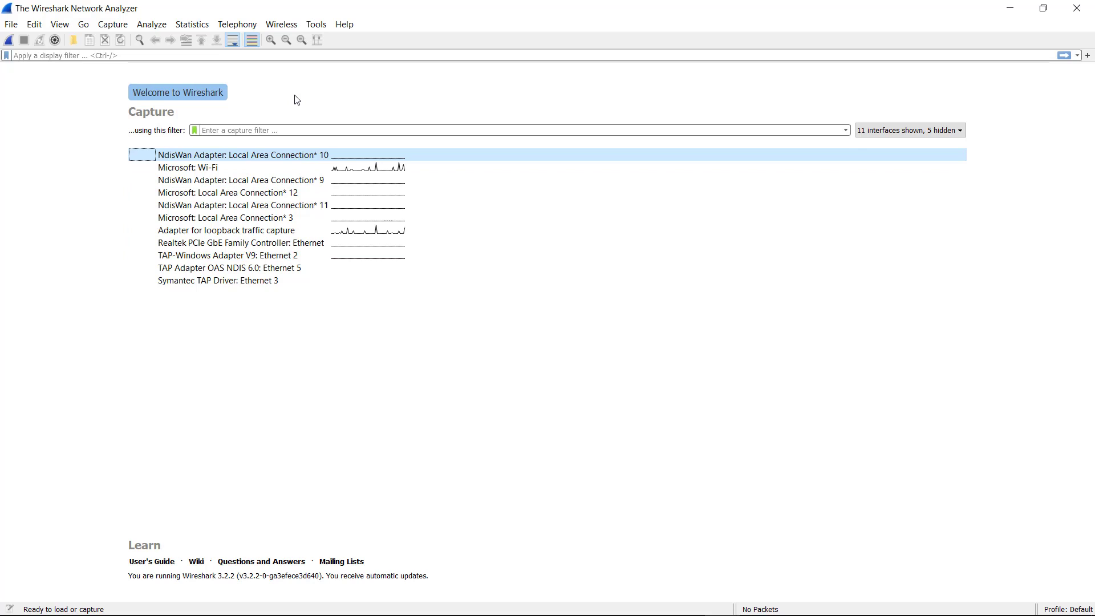
Step: Examine the file, edit and view commands, including the object export formats and the packet pane display options
{"action": "left_click", "coordinate": [11, 24]}
{"action": "mouse_move", "coordinate": [44, 29]}
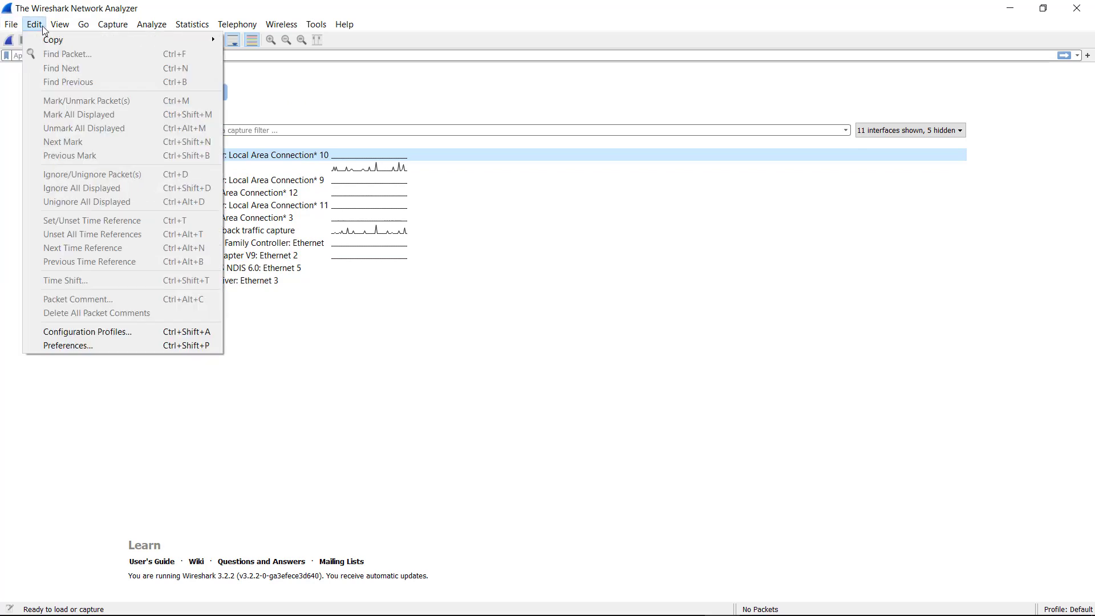
{"action": "mouse_move", "coordinate": [3, 25]}
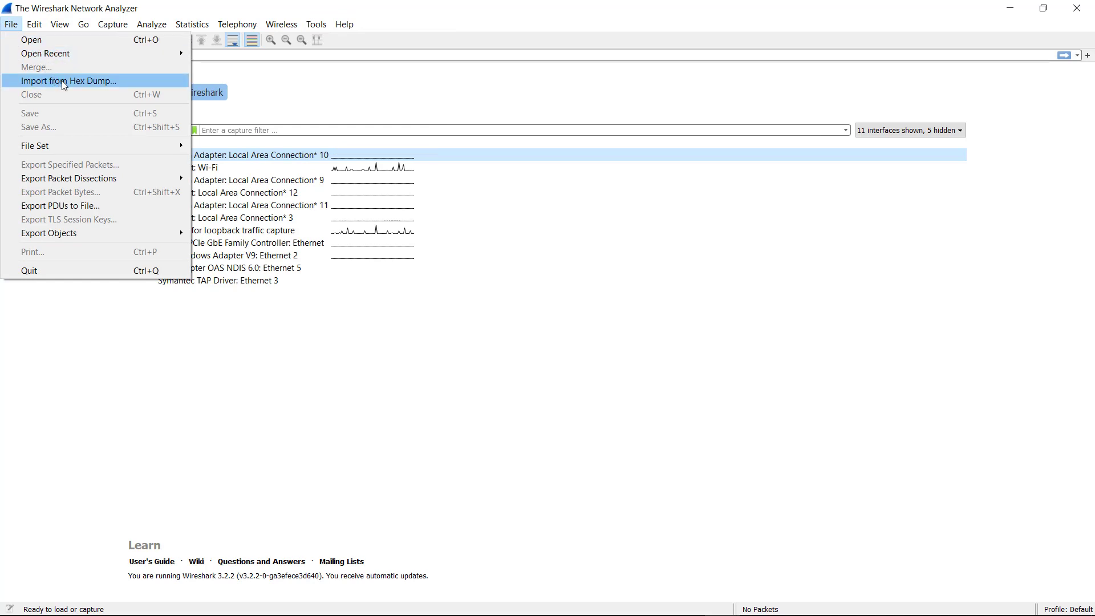
{"action": "mouse_move", "coordinate": [55, 58]}
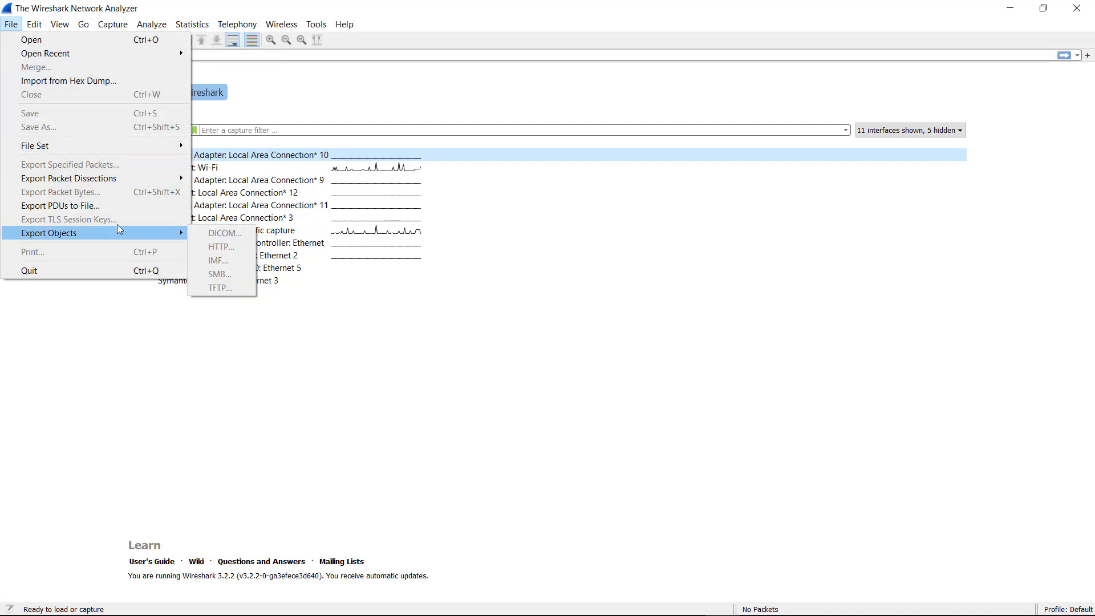
{"action": "mouse_move", "coordinate": [125, 181]}
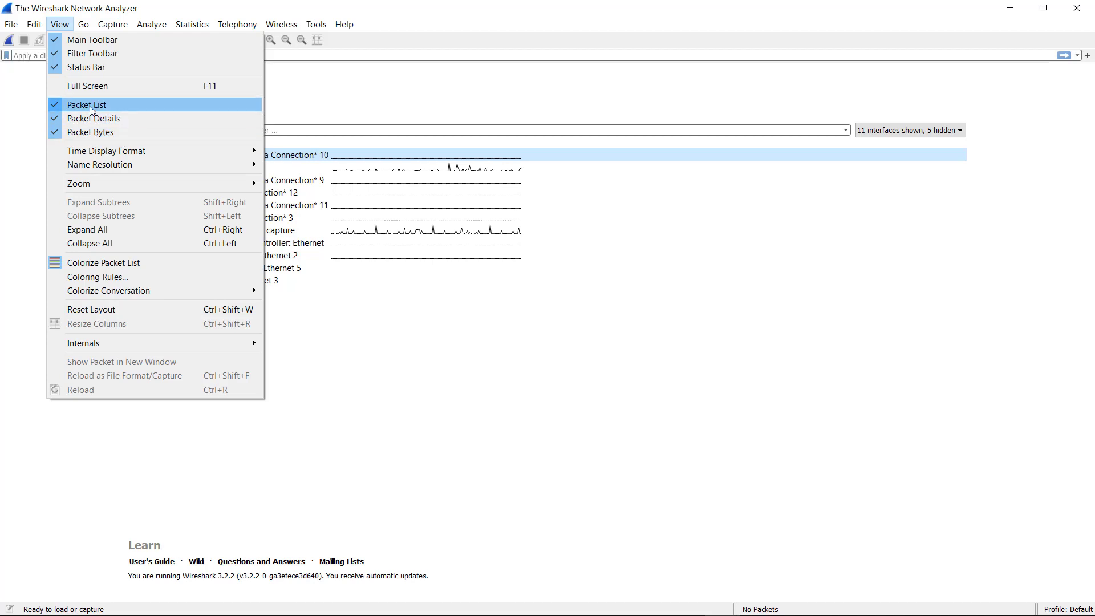
{"action": "left_click", "coordinate": [85, 23]}
{"action": "left_click", "coordinate": [63, 24]}
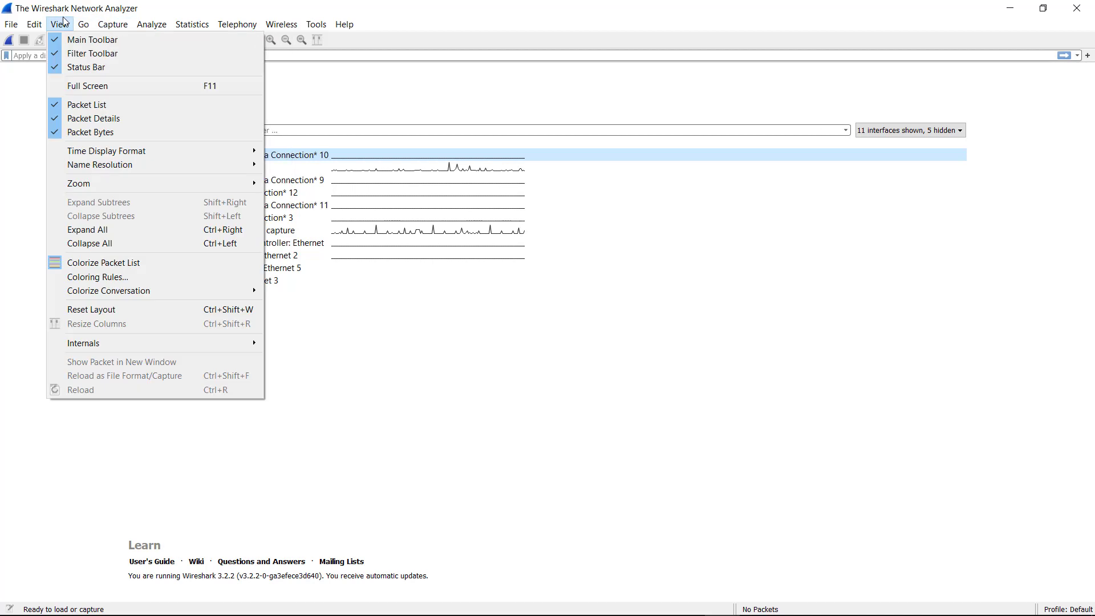
{"action": "left_click", "coordinate": [311, 95]}
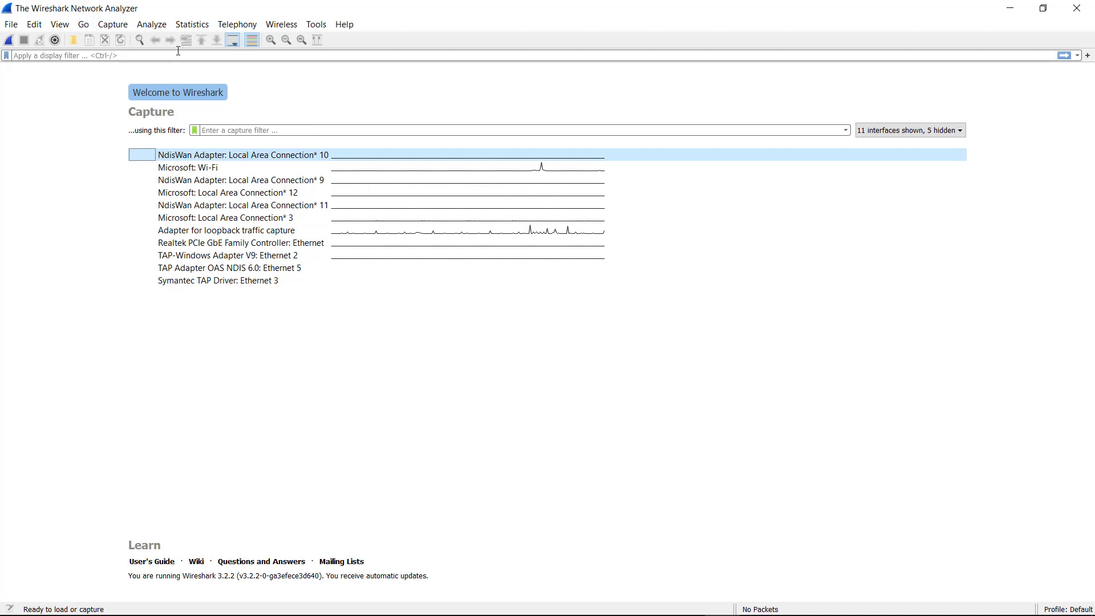
Step: Review the list of predefined capture filters and close it without making changes
{"action": "left_click", "coordinate": [82, 30]}
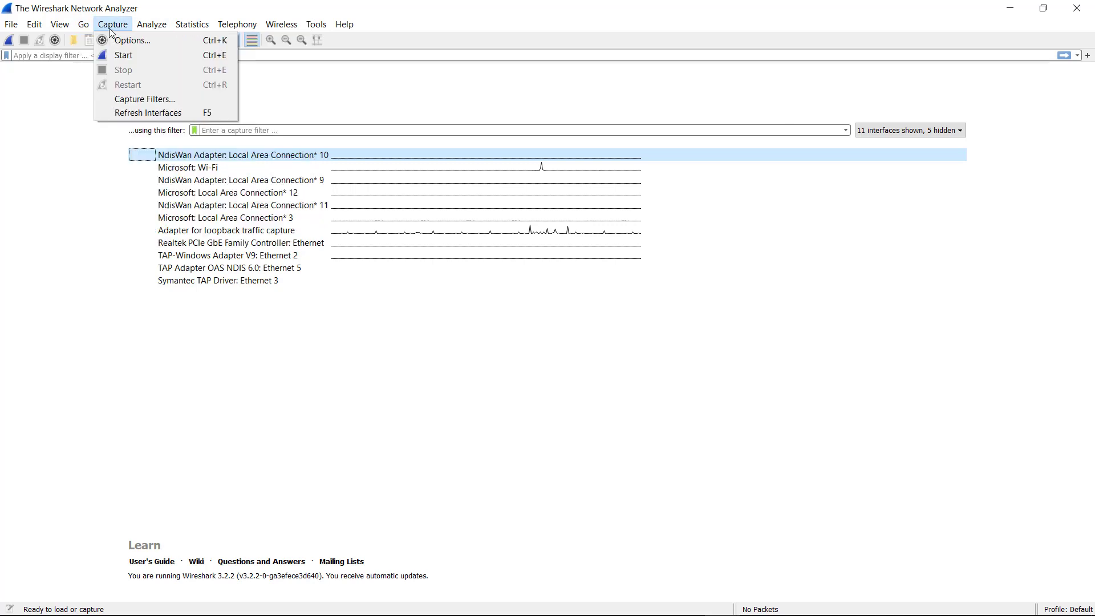
{"action": "mouse_move", "coordinate": [105, 28]}
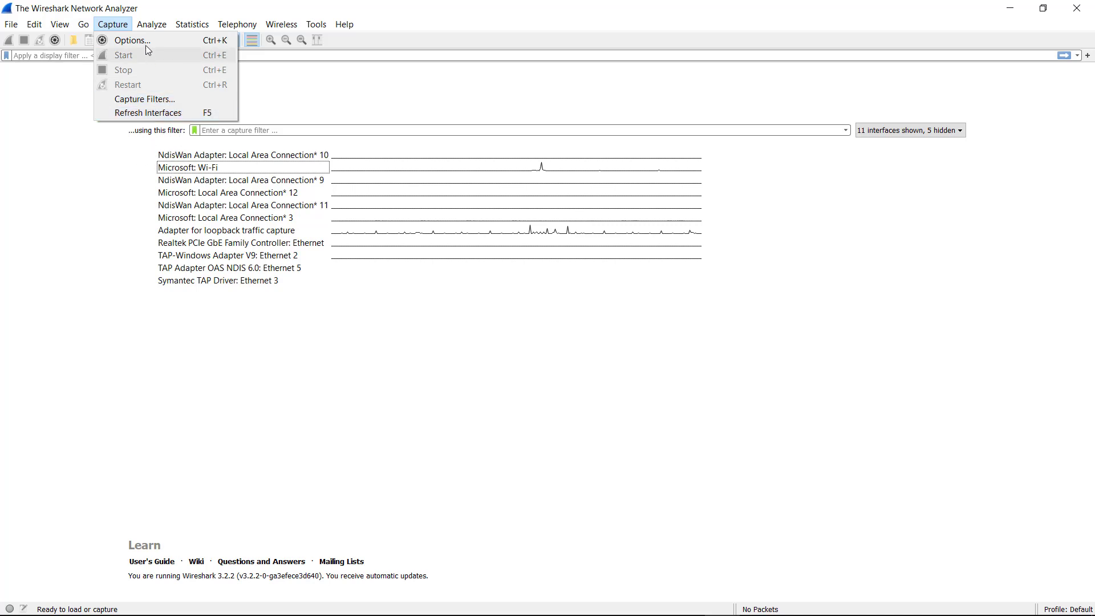
{"action": "left_click", "coordinate": [187, 100]}
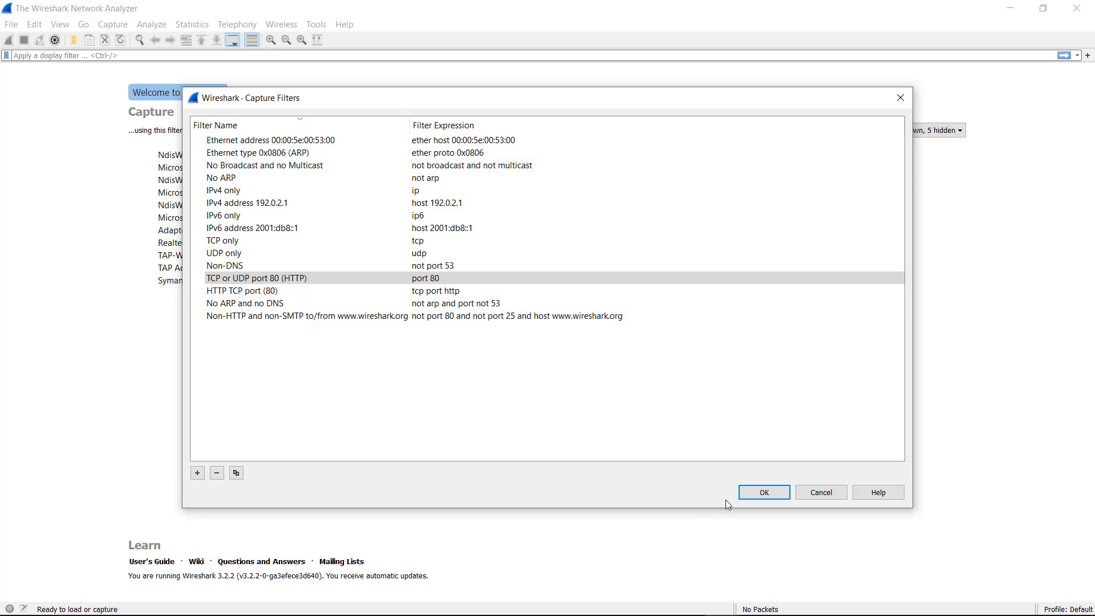
{"action": "left_click", "coordinate": [836, 492]}
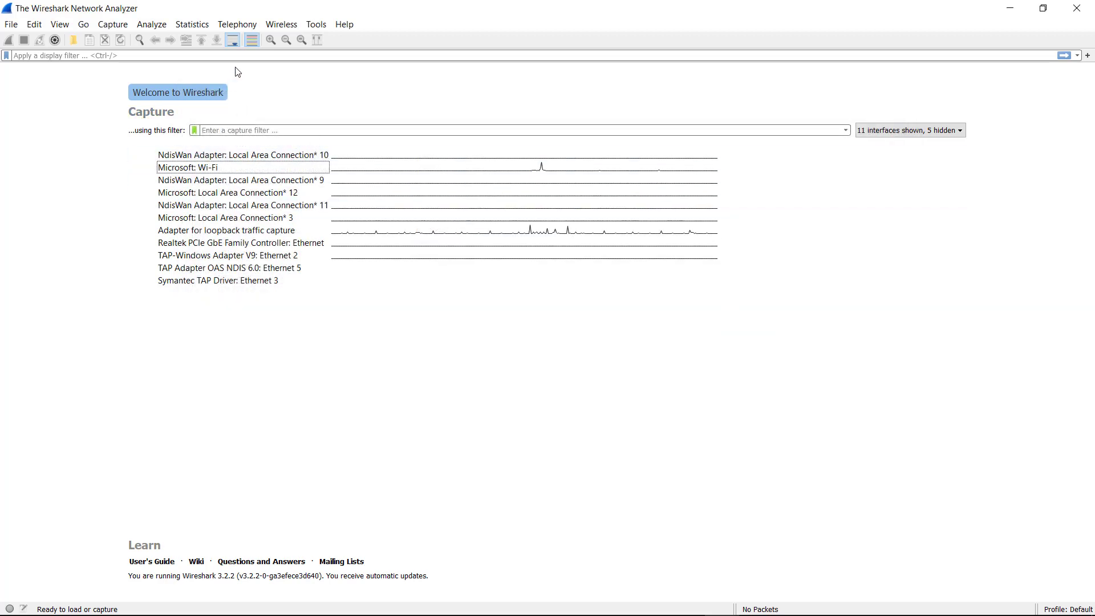
Step: Review the capture options for the available network interfaces, leaving the settings as they are
{"action": "left_click", "coordinate": [226, 130]}
{"action": "left_click", "coordinate": [108, 25]}
{"action": "left_click", "coordinate": [117, 41]}
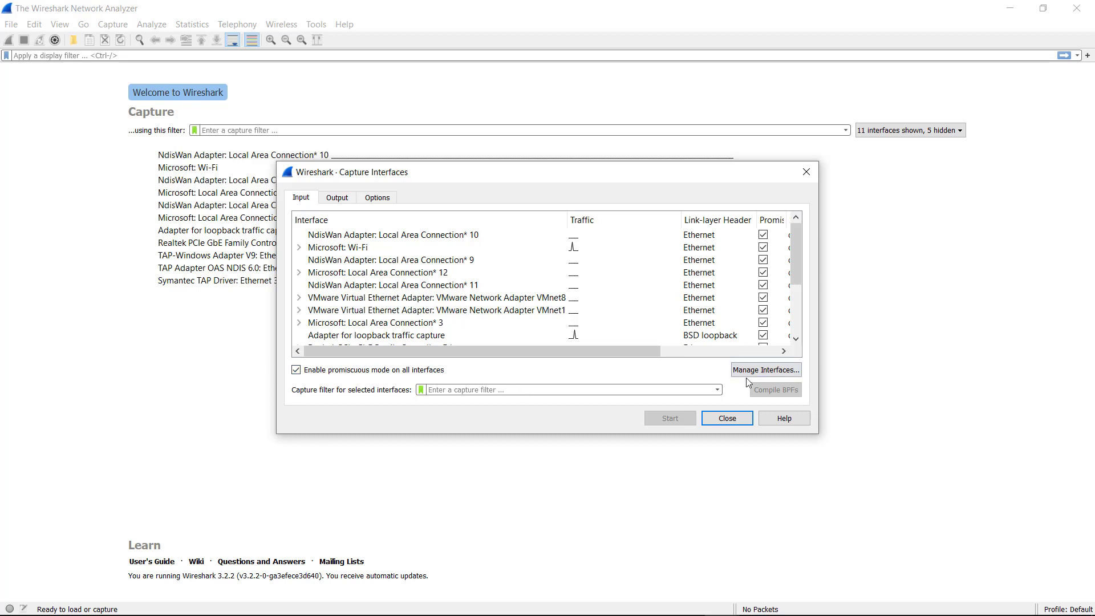
{"action": "left_click", "coordinate": [728, 418]}
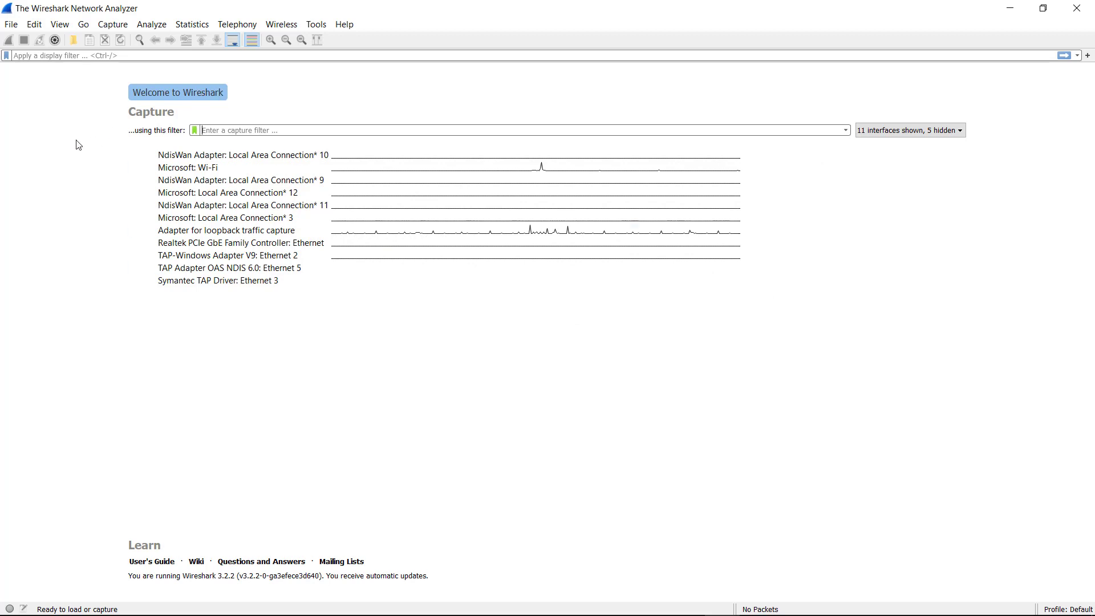
Step: Examine the commands for analysis, statistics, telephony, wireless, Lua tools and help
{"action": "left_click", "coordinate": [144, 26]}
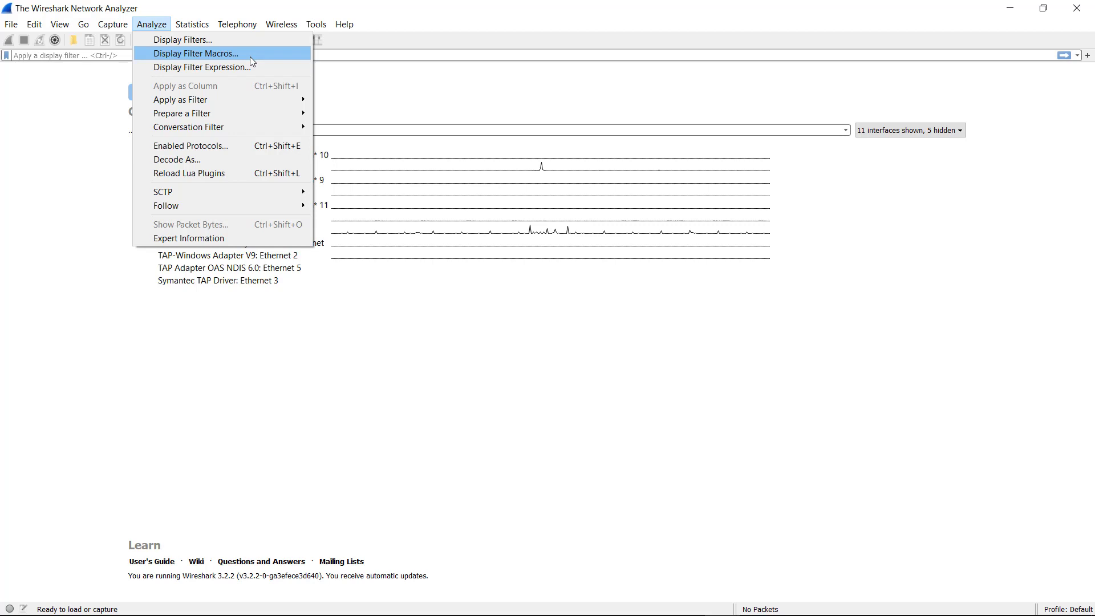
{"action": "mouse_move", "coordinate": [272, 98]}
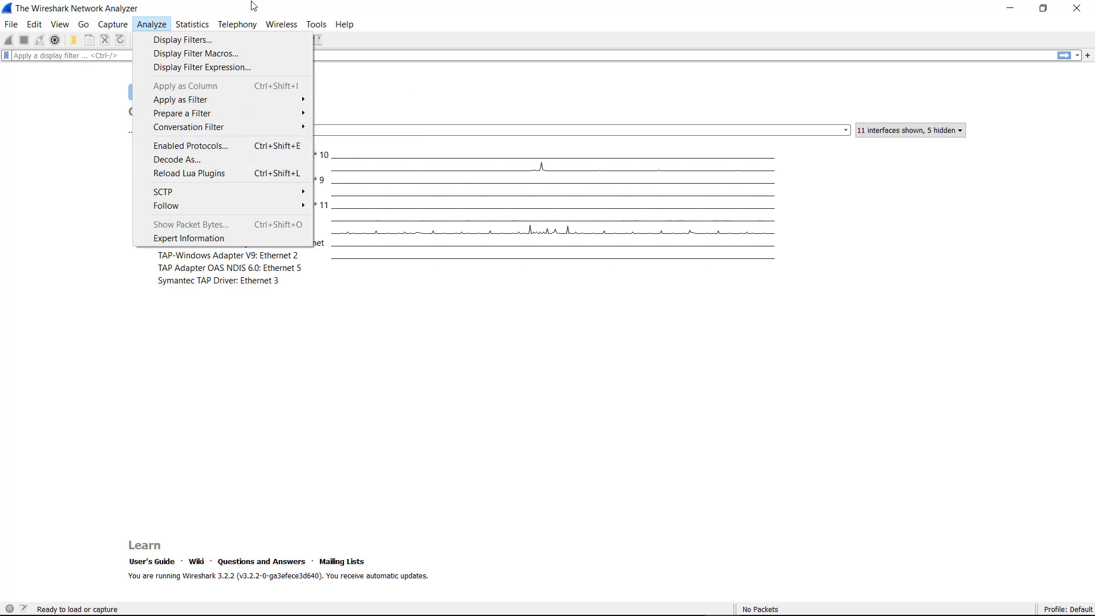
{"action": "mouse_move", "coordinate": [238, 24]}
{"action": "mouse_move", "coordinate": [151, 24]}
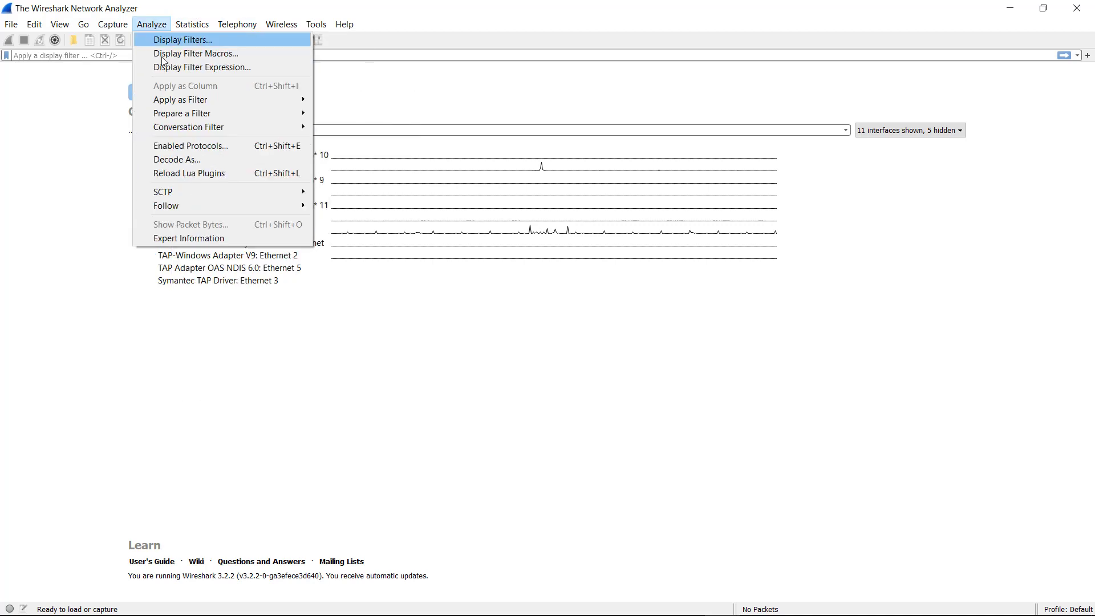
{"action": "mouse_move", "coordinate": [255, 207]}
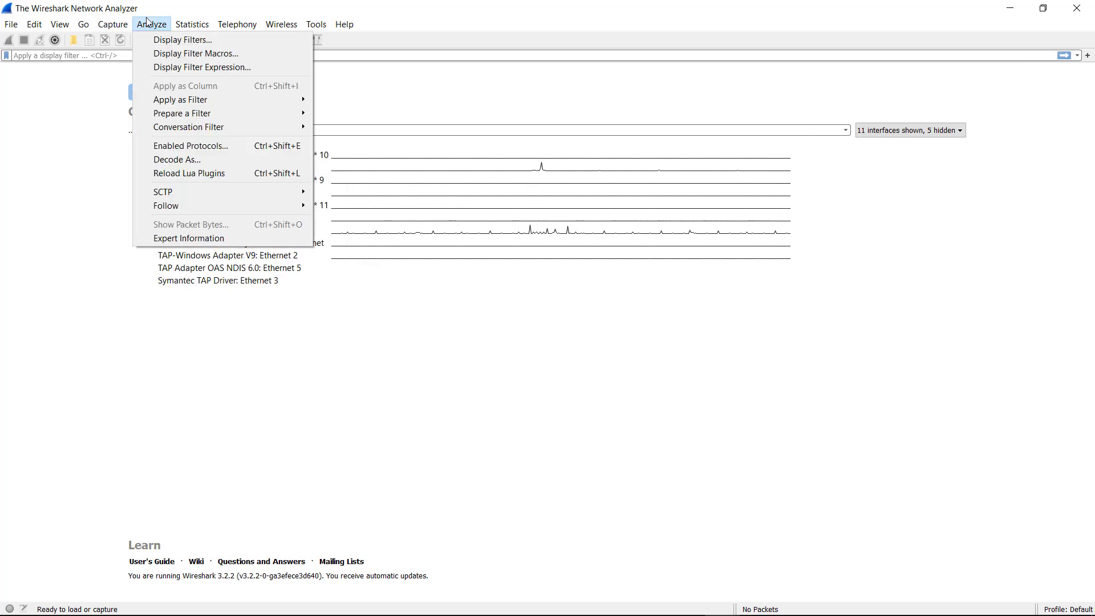
{"action": "mouse_move", "coordinate": [191, 27]}
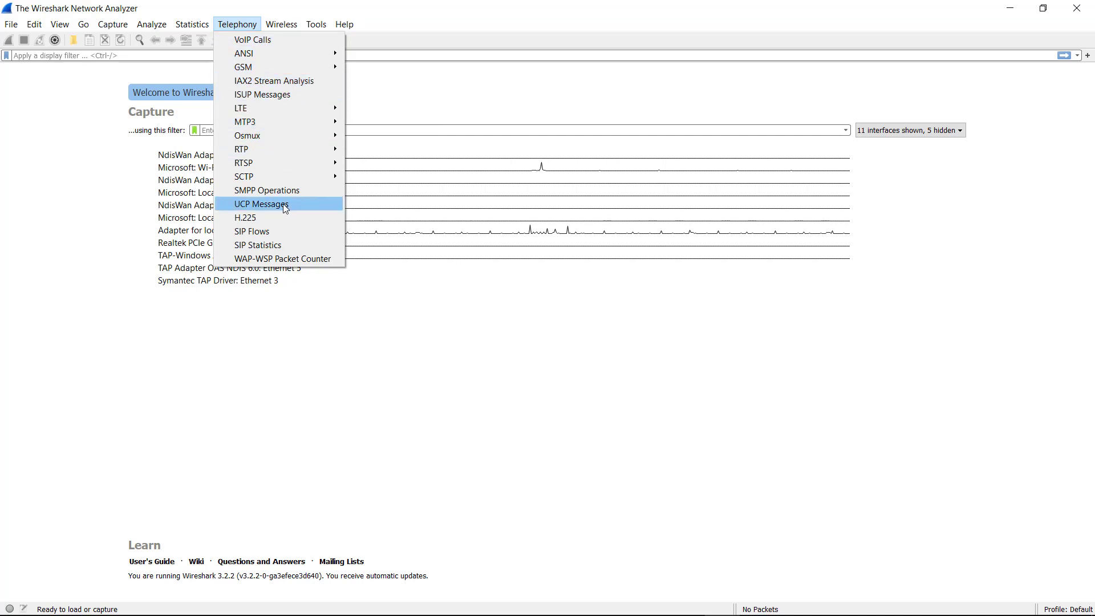
{"action": "mouse_move", "coordinate": [285, 162]}
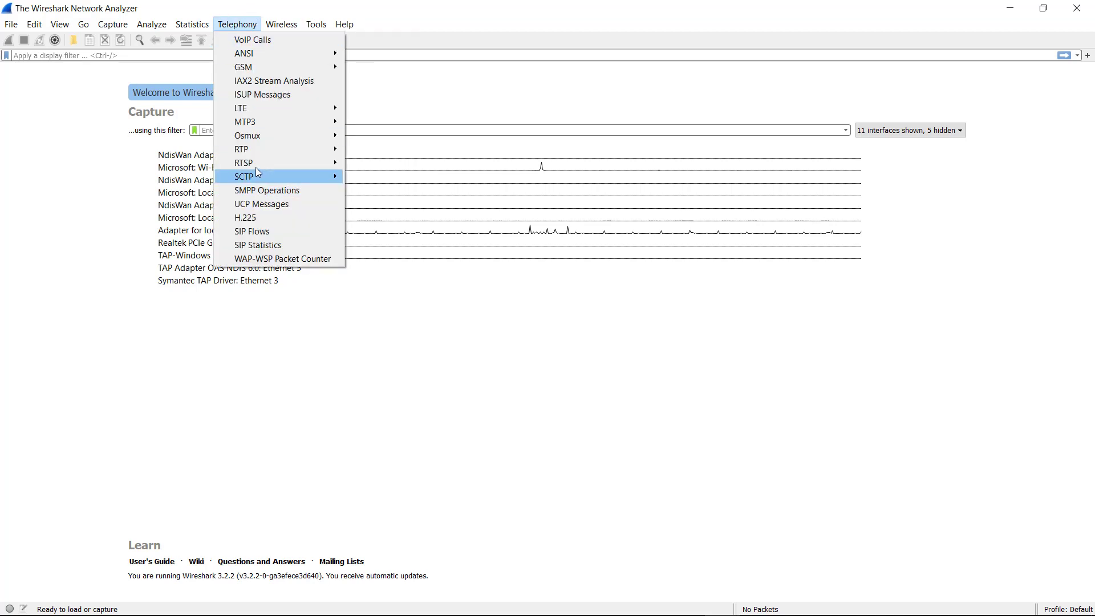
{"action": "mouse_move", "coordinate": [283, 24]}
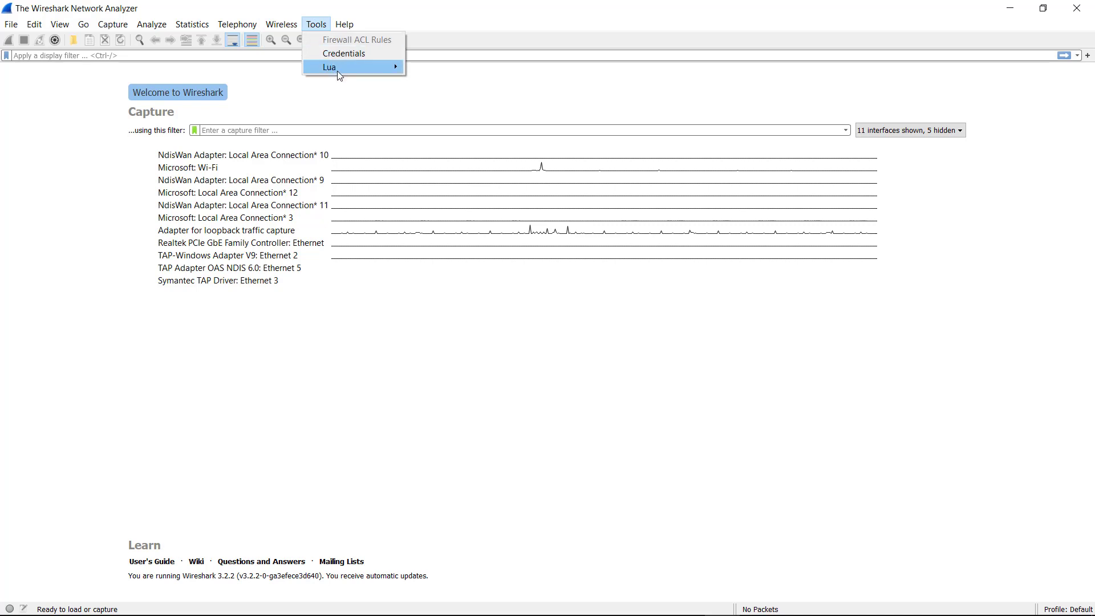
{"action": "mouse_move", "coordinate": [340, 71]}
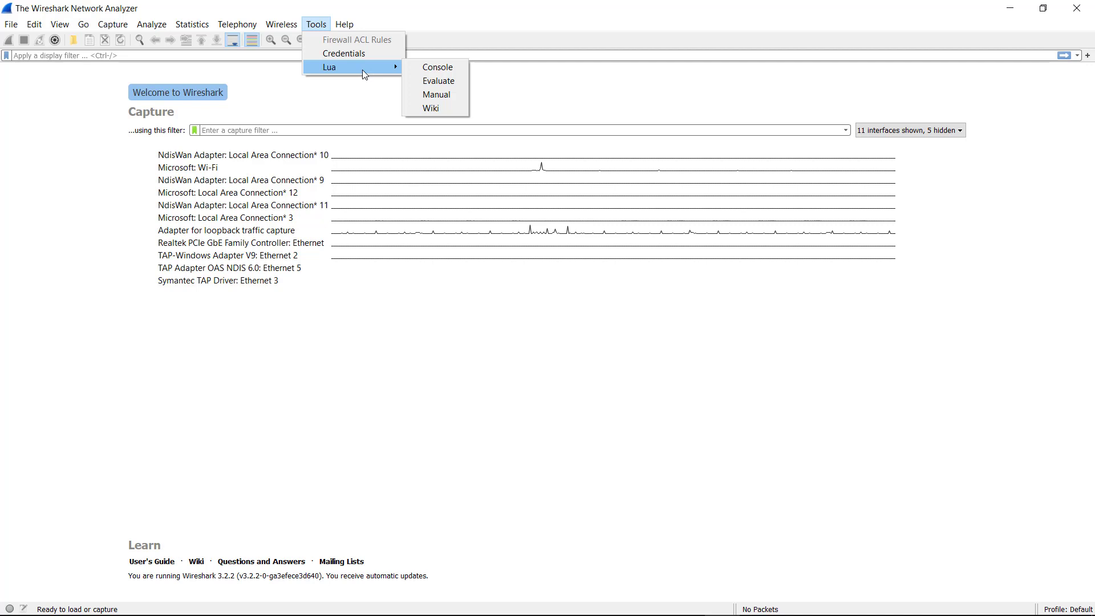
{"action": "mouse_move", "coordinate": [343, 29]}
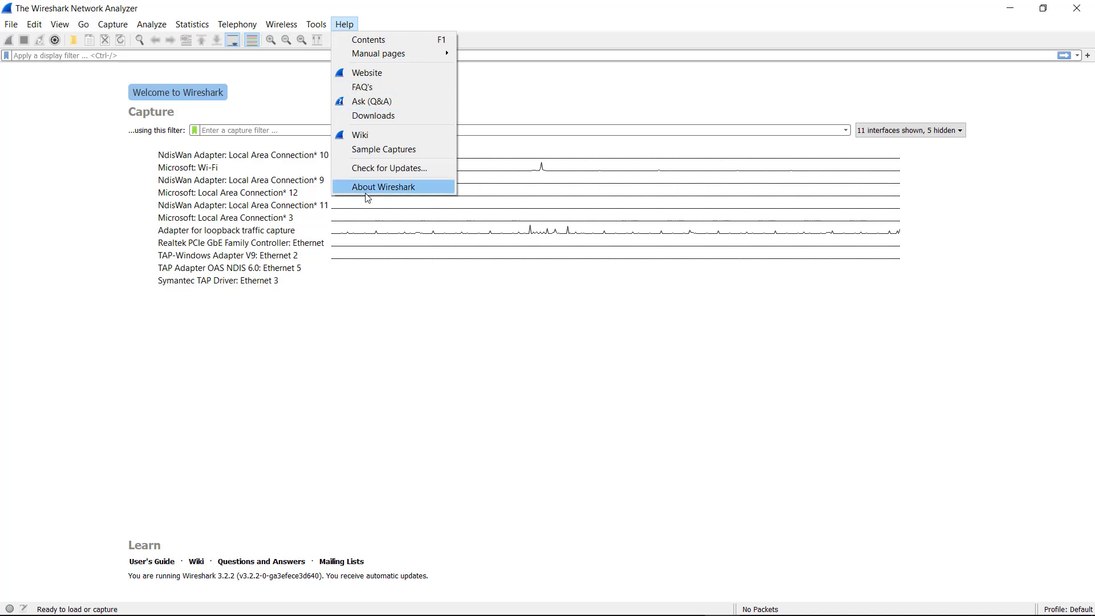
{"action": "left_click", "coordinate": [297, 81]}
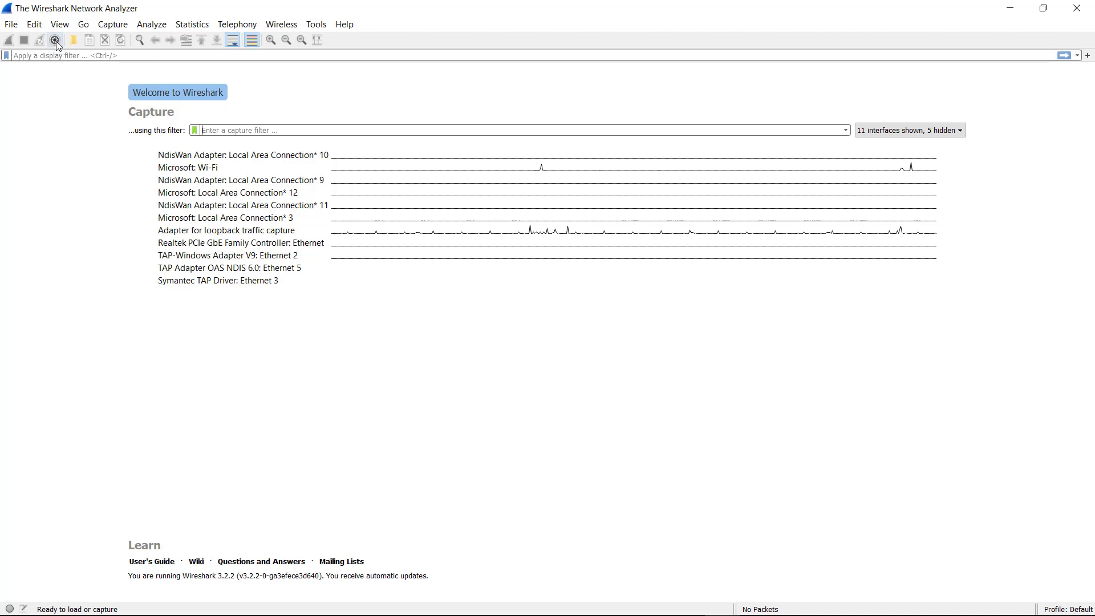
{"action": "left_click", "coordinate": [111, 27]}
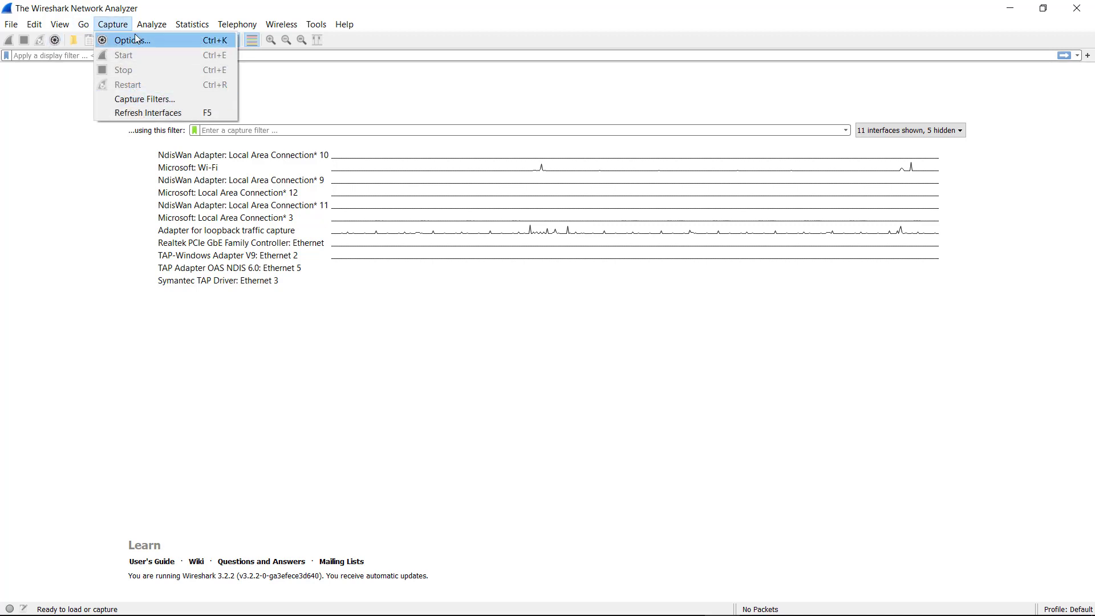
{"action": "left_click", "coordinate": [121, 30]}
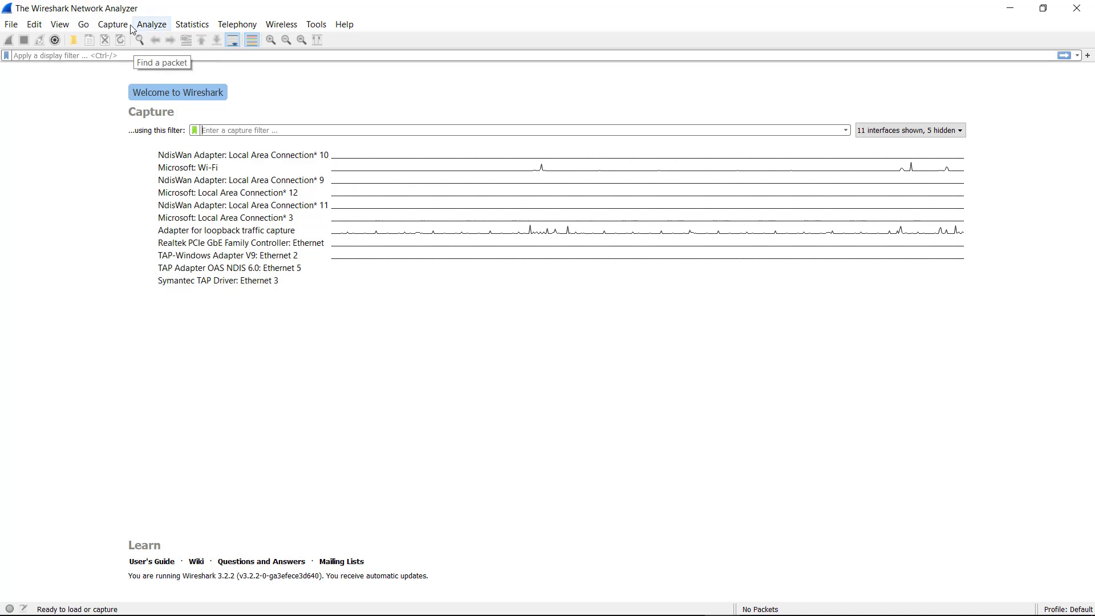
{"action": "left_click", "coordinate": [68, 25]}
{"action": "mouse_move", "coordinate": [86, 26]}
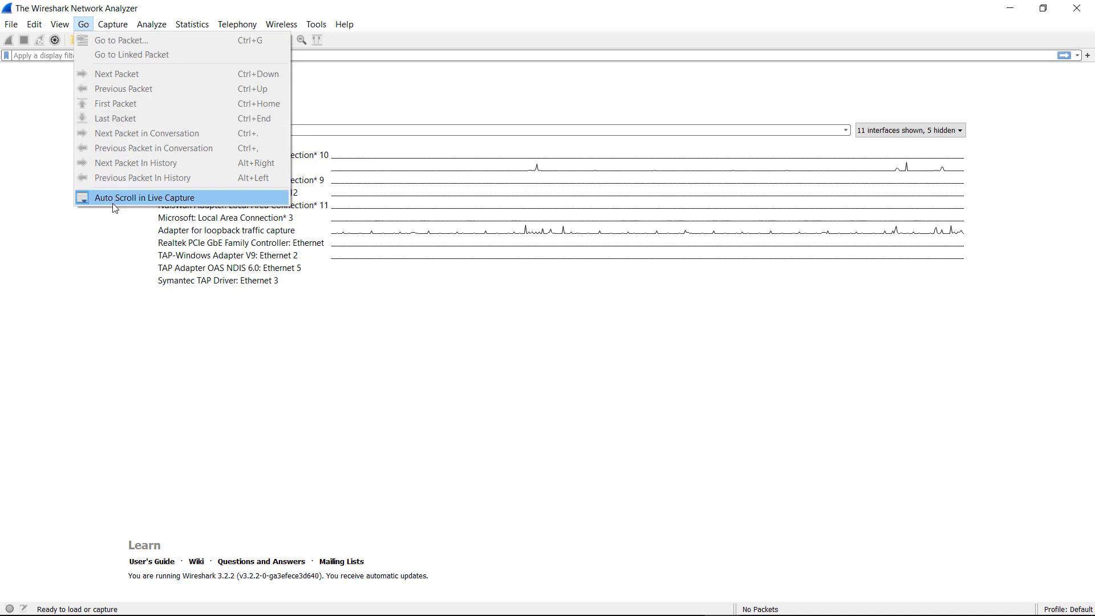
{"action": "left_click", "coordinate": [32, 197]}
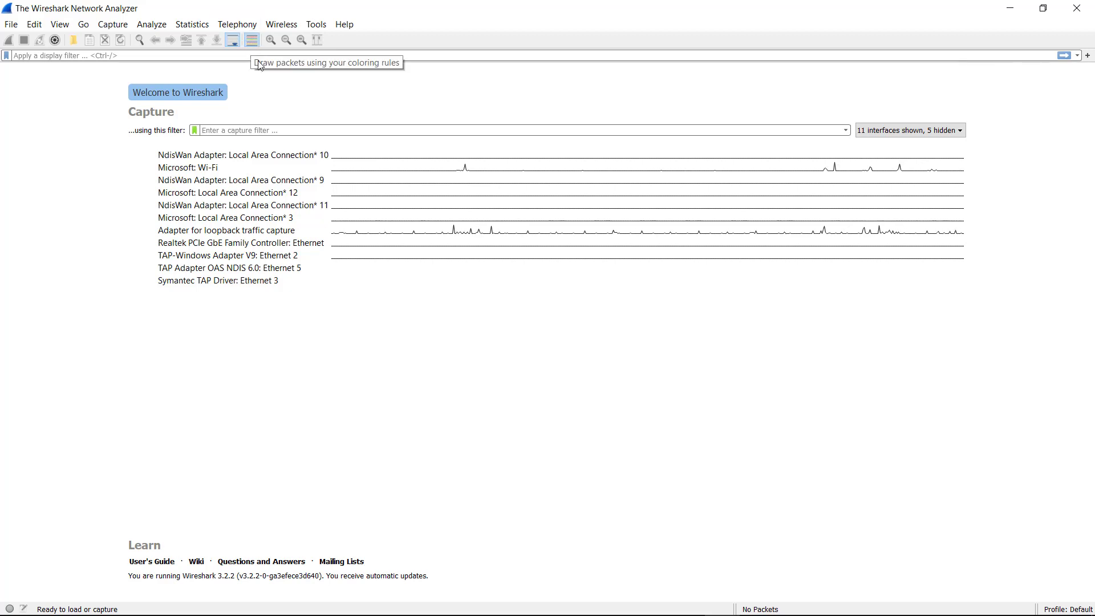
Step: Inspect the default packet coloring rules, try adding a blank new rule, and discard the change
{"action": "left_click", "coordinate": [36, 25]}
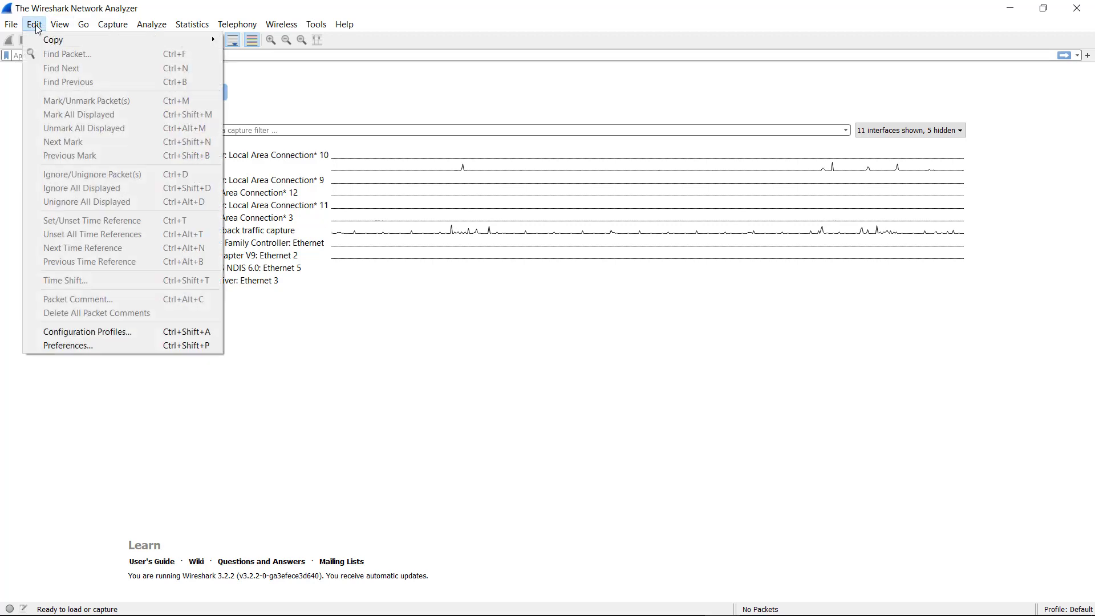
{"action": "mouse_move", "coordinate": [60, 30]}
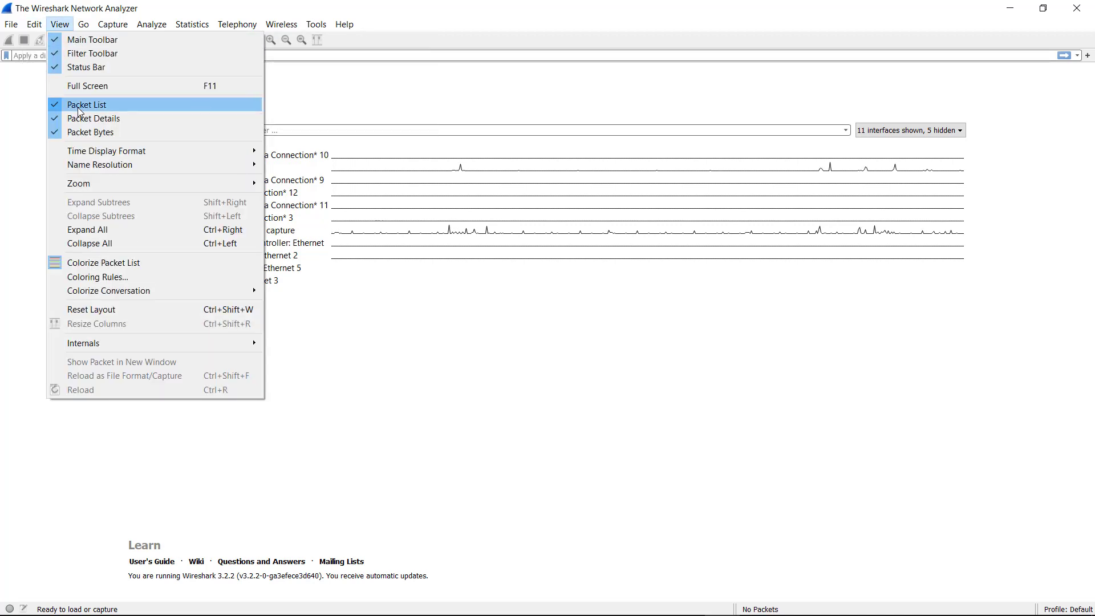
{"action": "left_click", "coordinate": [137, 277]}
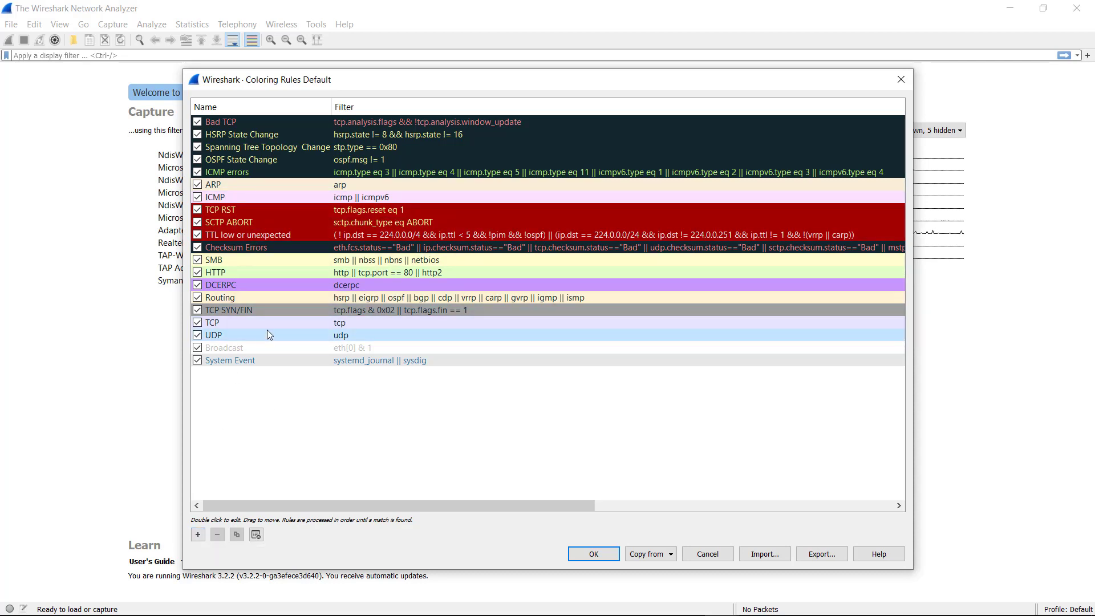
{"action": "left_click", "coordinate": [198, 535]}
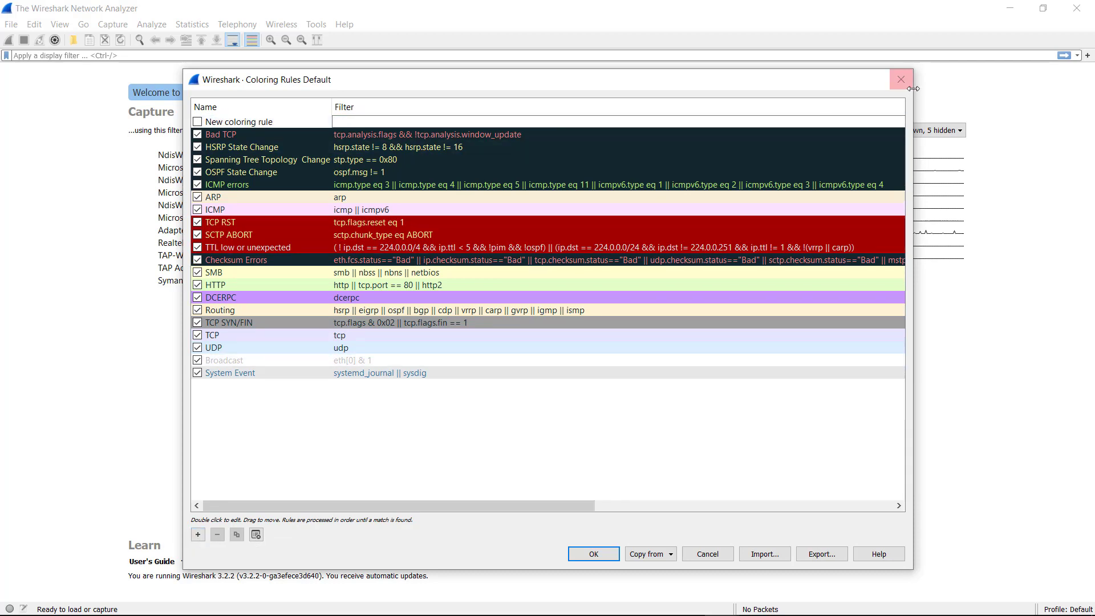
{"action": "left_click", "coordinate": [718, 556]}
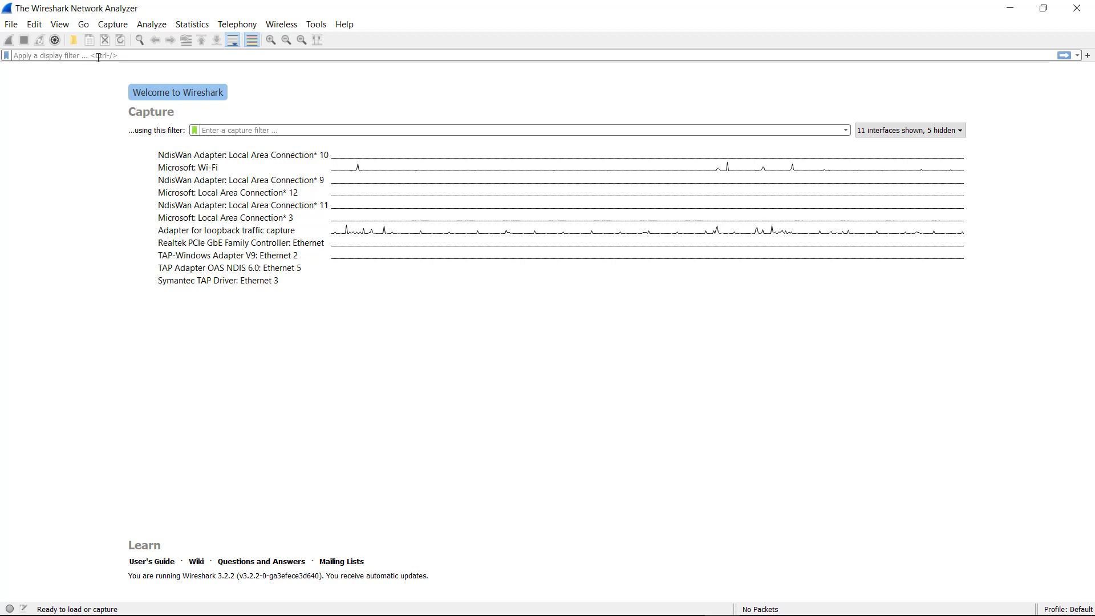
Step: Review the list of predefined display filters and close it without making changes
{"action": "left_click", "coordinate": [6, 56]}
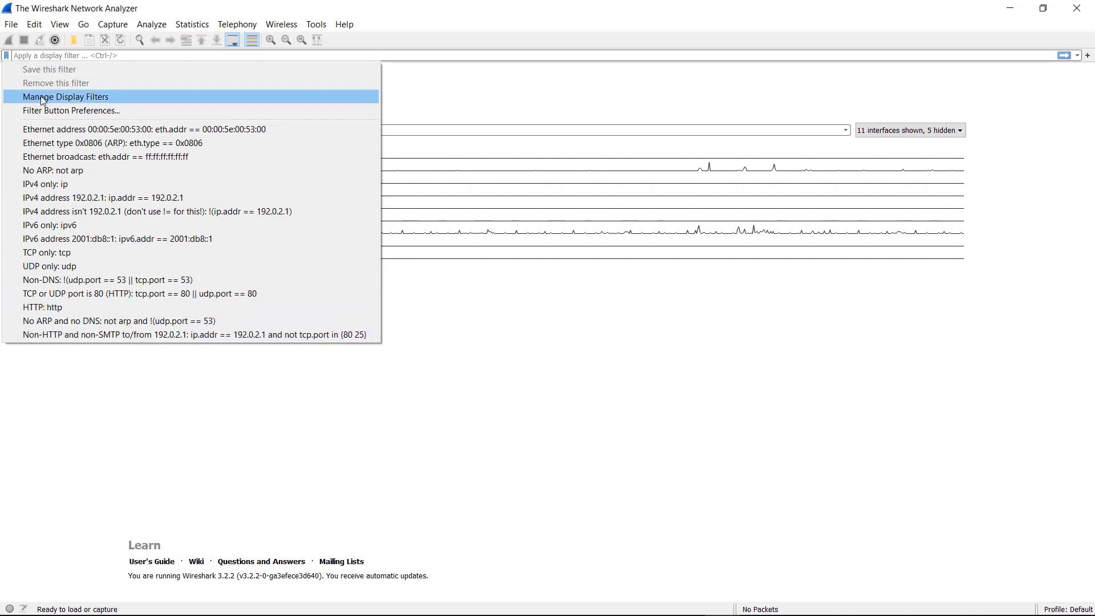
{"action": "left_click", "coordinate": [61, 98]}
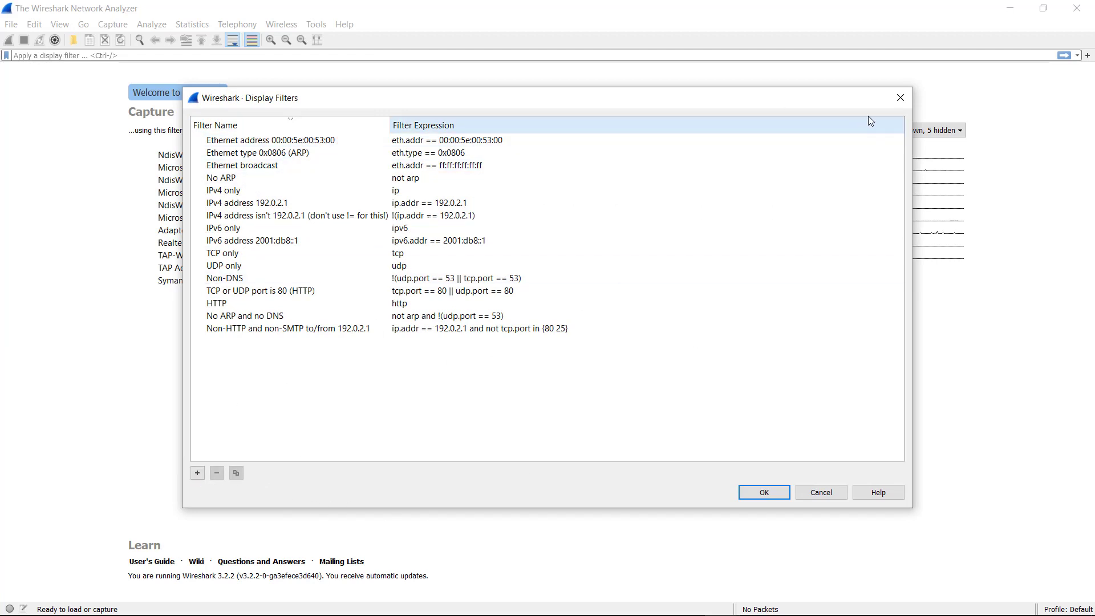
{"action": "left_click", "coordinate": [901, 98]}
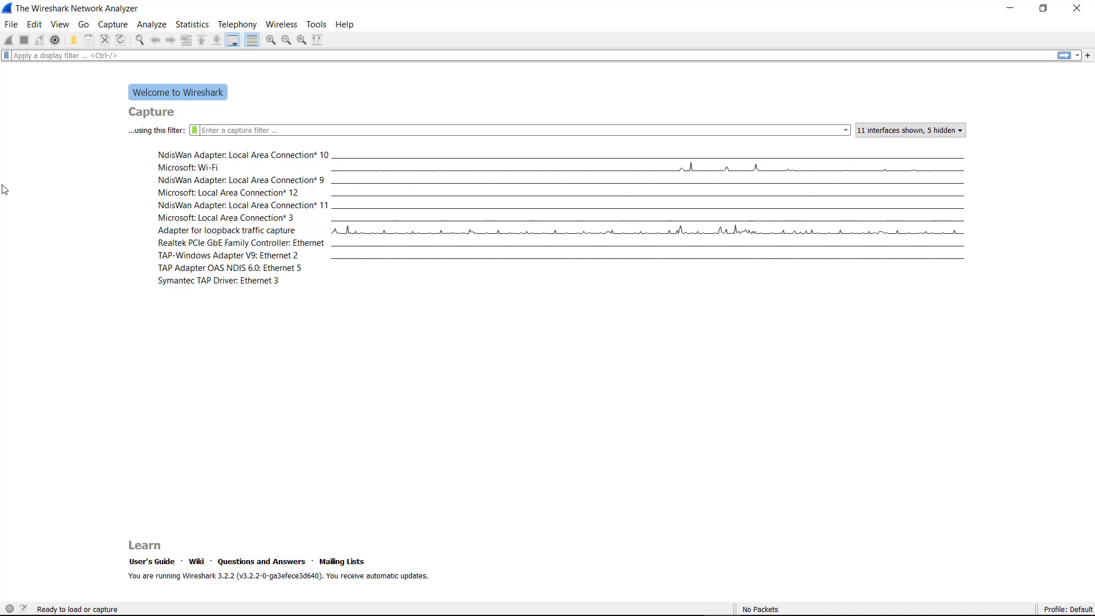
{"action": "left_click", "coordinate": [251, 57]}
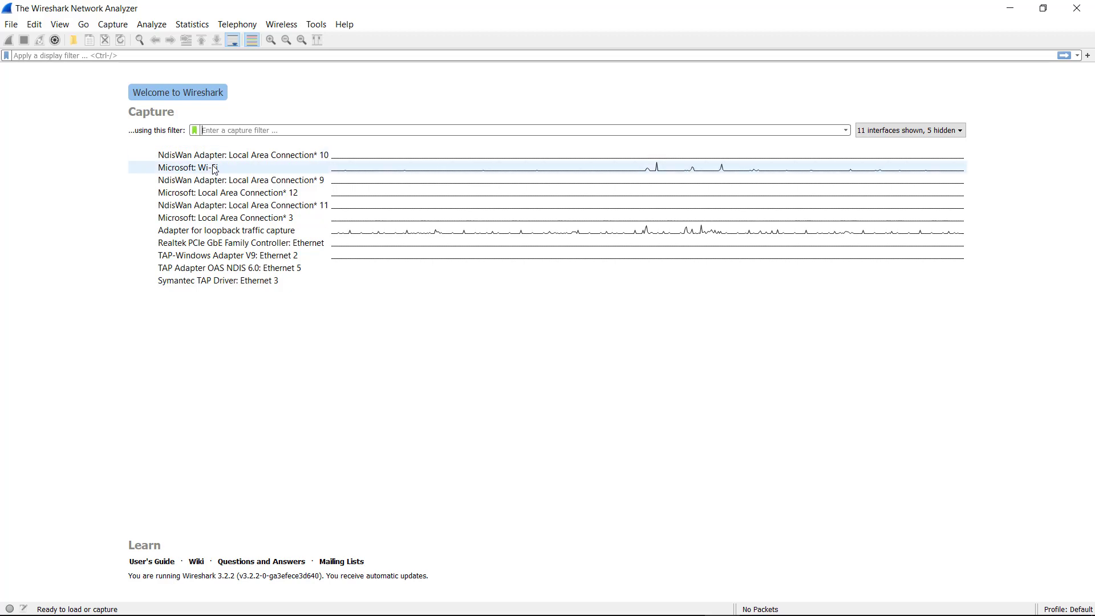
Step: Capture live traffic on the Microsoft: Wi-Fi interface for a few seconds and stop the capture
{"action": "mouse_move", "coordinate": [216, 173]}
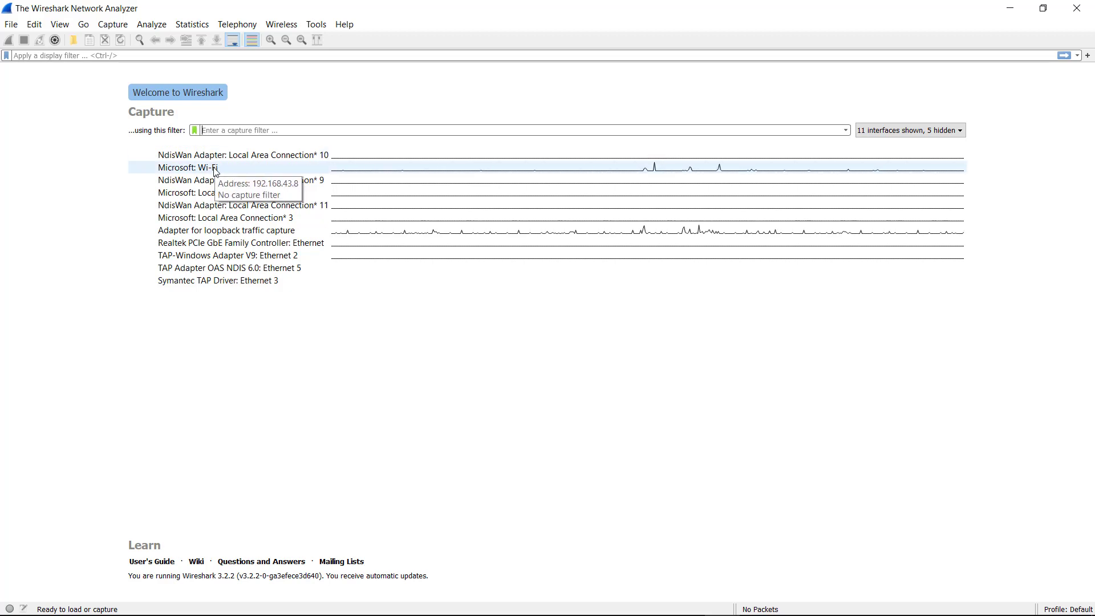
{"action": "mouse_move", "coordinate": [296, 614]}
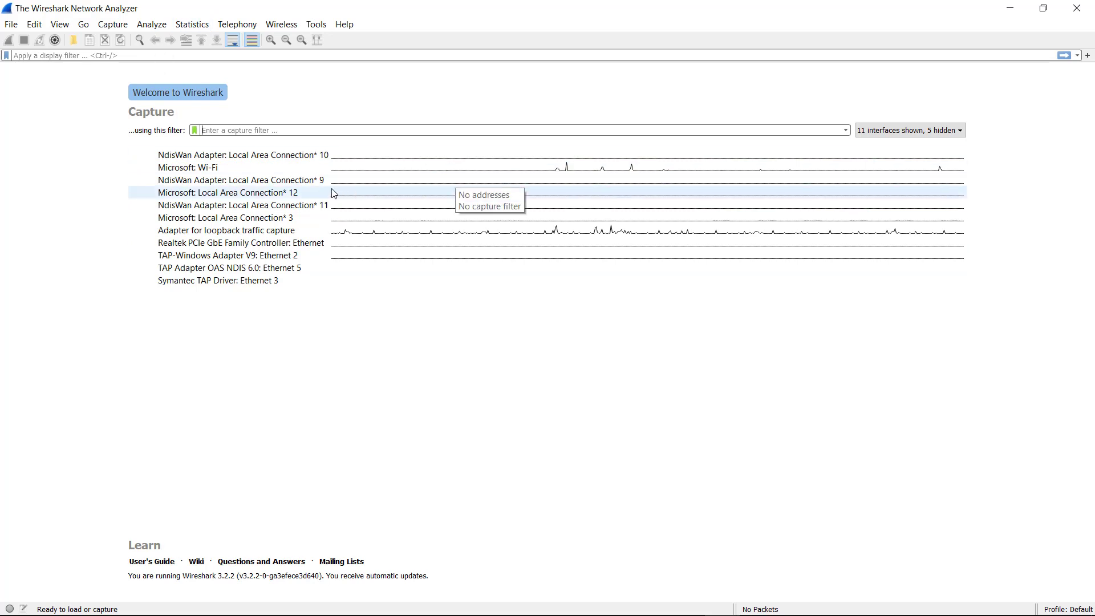
{"action": "left_click", "coordinate": [242, 168]}
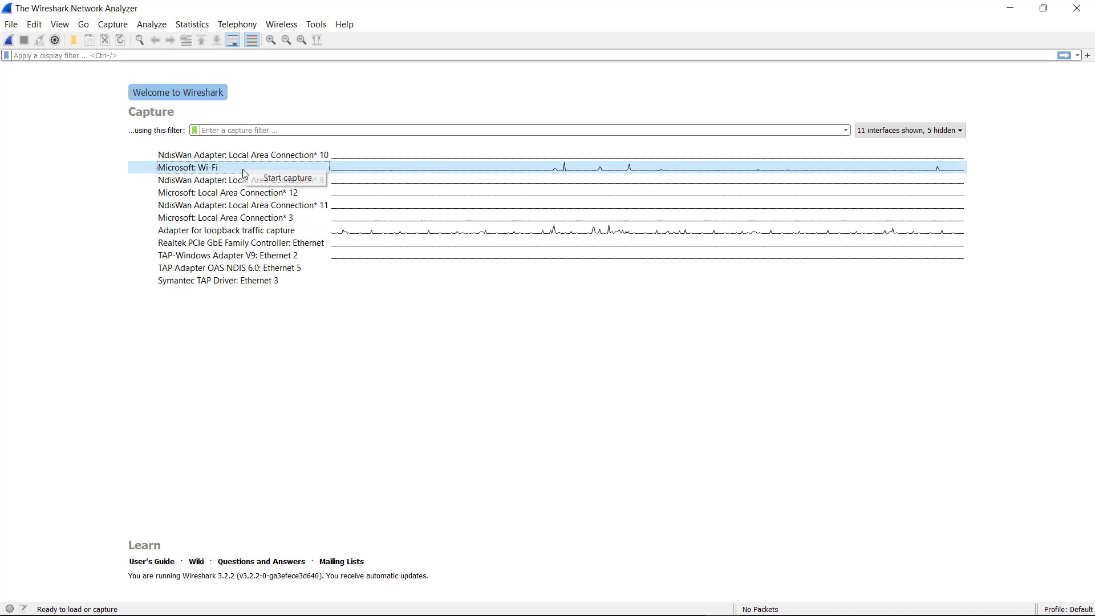
{"action": "double_click", "coordinate": [244, 171]}
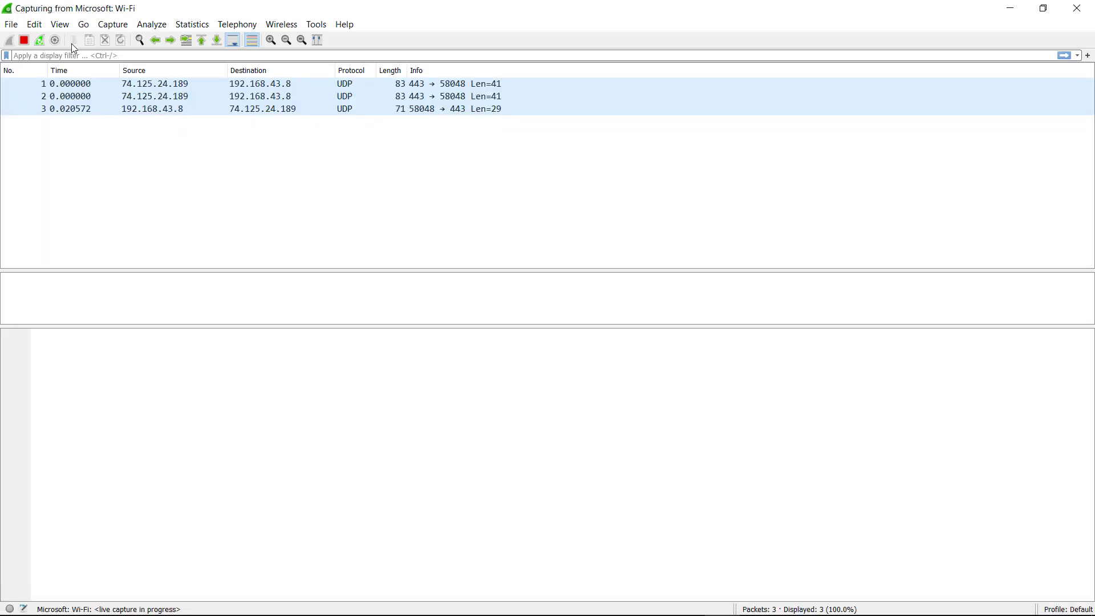
{"action": "left_click", "coordinate": [23, 42]}
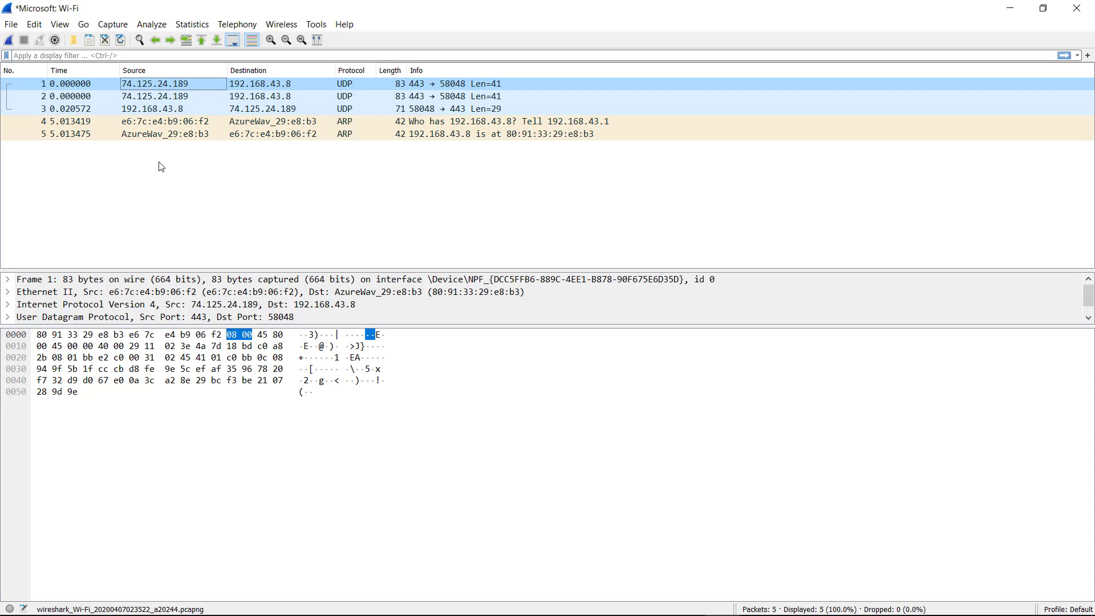
Step: Begin a display filter for the captured Wi-Fi packets
{"action": "left_click", "coordinate": [159, 54]}
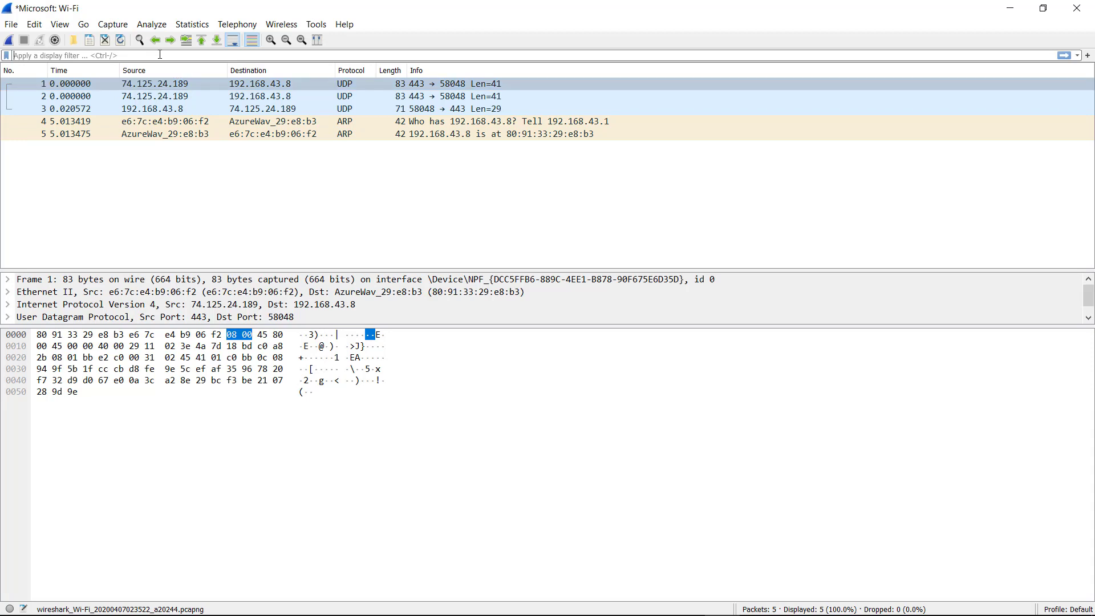